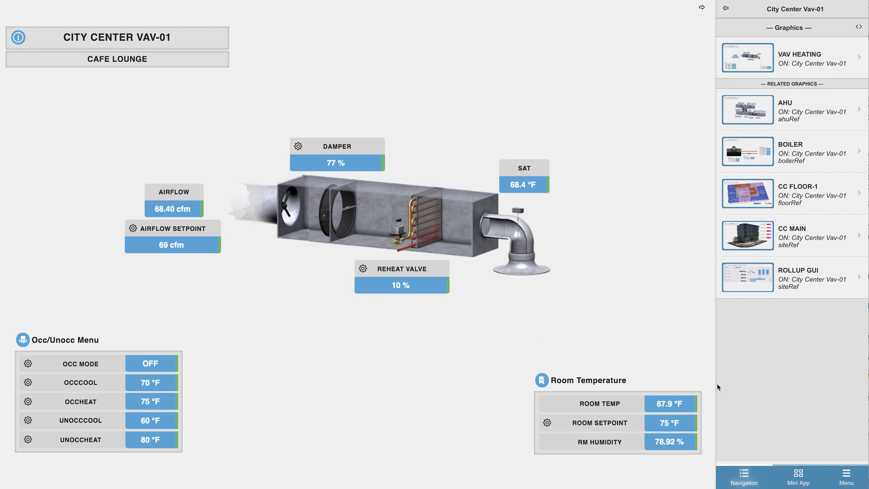
Open Point Graphics for City Center VAV-01 and scroll its points list to the top
{"action": "left_click", "coordinate": [846, 475]}
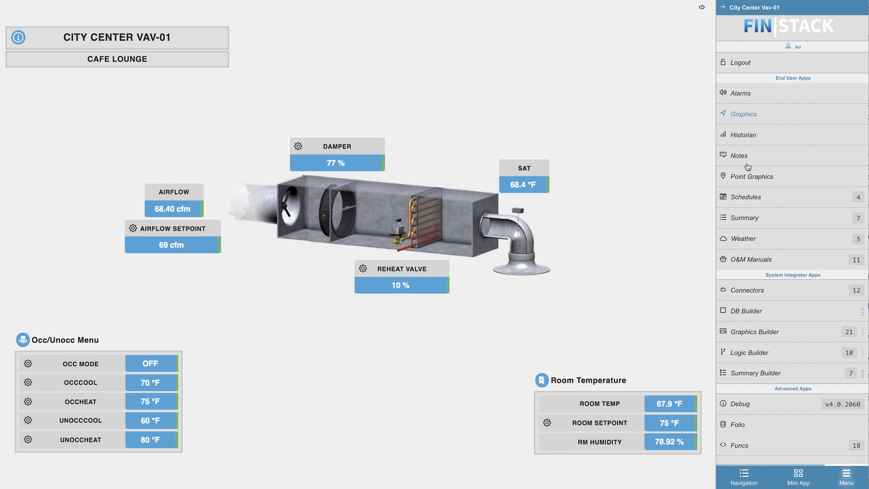
{"action": "left_click", "coordinate": [751, 181]}
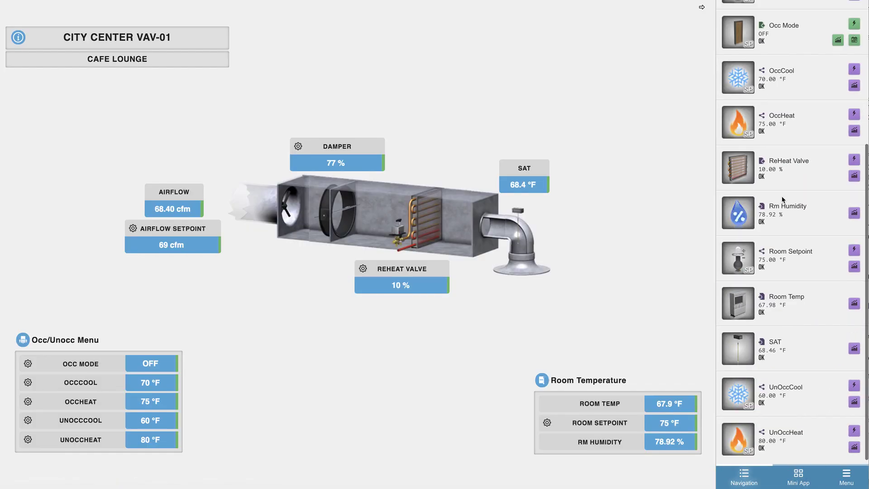
{"action": "scroll", "coordinate": [782, 199], "scroll_direction": "up", "scroll_amount": 4}
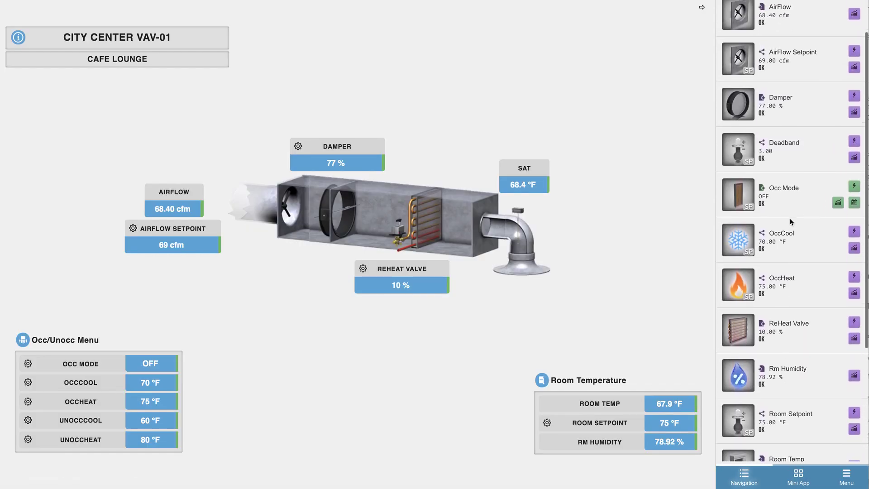
{"action": "scroll", "coordinate": [791, 222], "scroll_direction": "up", "scroll_amount": 1}
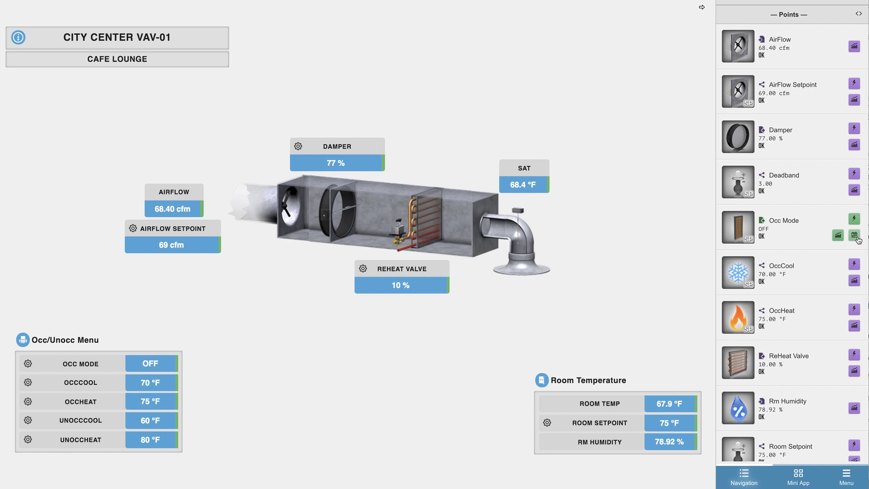
Expand and collapse Occ Mode's schedule details, then bring up VAV-01's navigation links menu
{"action": "left_click", "coordinate": [853, 235]}
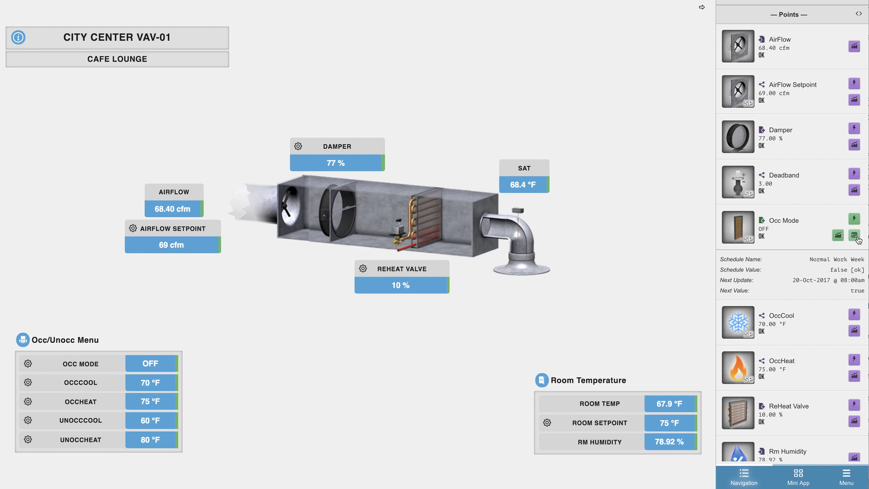
{"action": "left_click", "coordinate": [857, 238]}
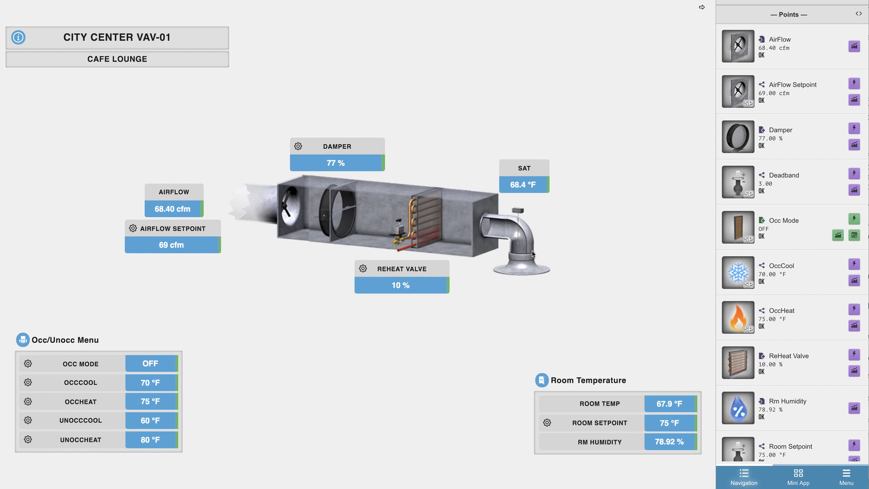
{"action": "left_click", "coordinate": [19, 38]}
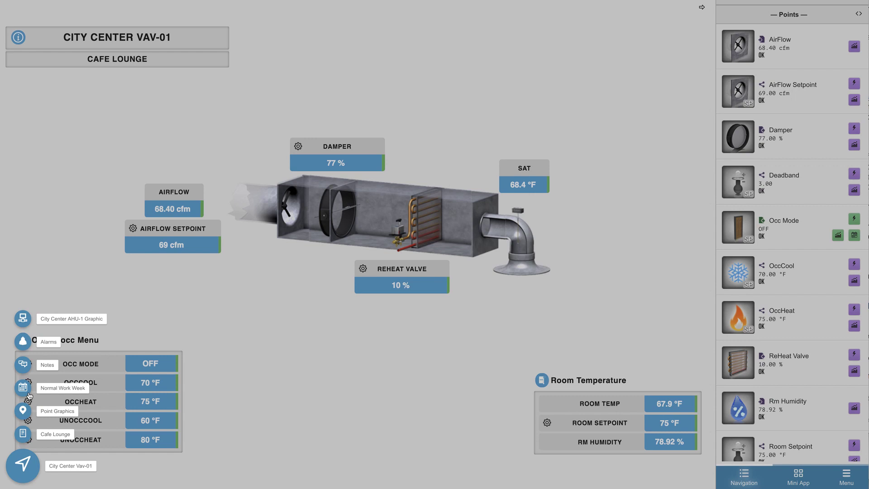
In Normal Work Week, stretch the 9AM–3PM weekly event to 8AM–4PM and apply
{"action": "left_click", "coordinate": [28, 395]}
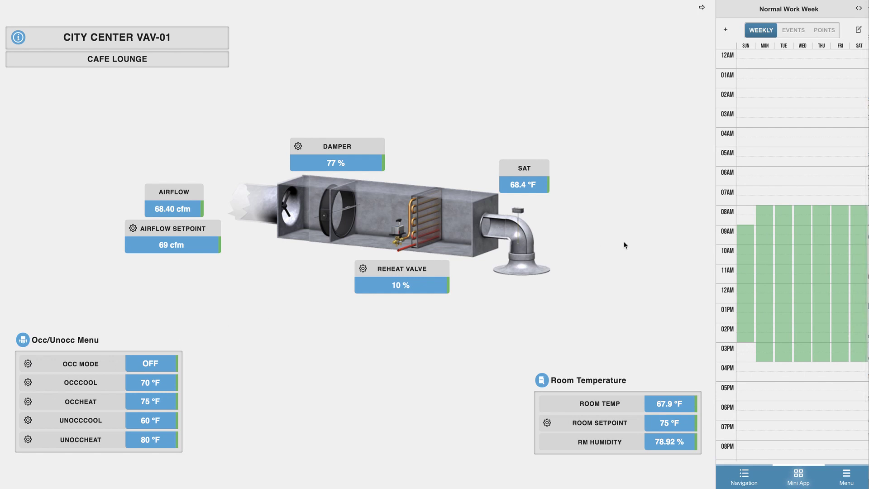
{"action": "left_click", "coordinate": [742, 259]}
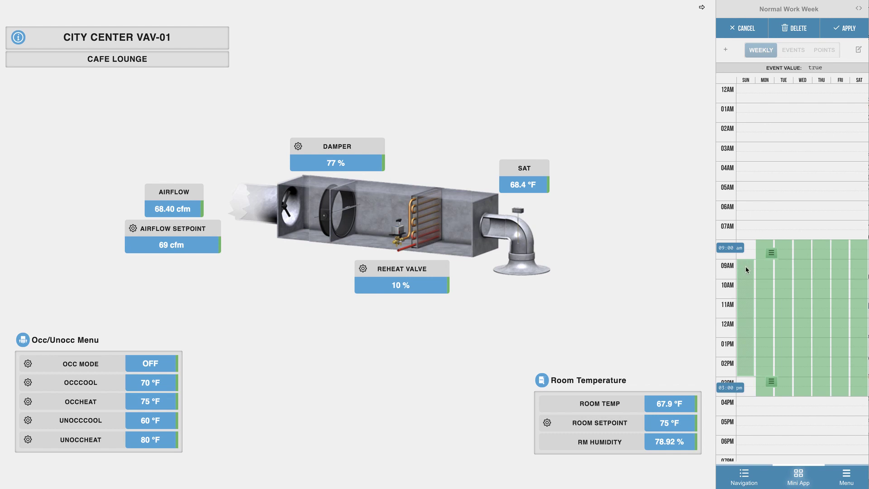
{"action": "left_click_drag", "start_coordinate": [771, 254], "coordinate": [774, 237]}
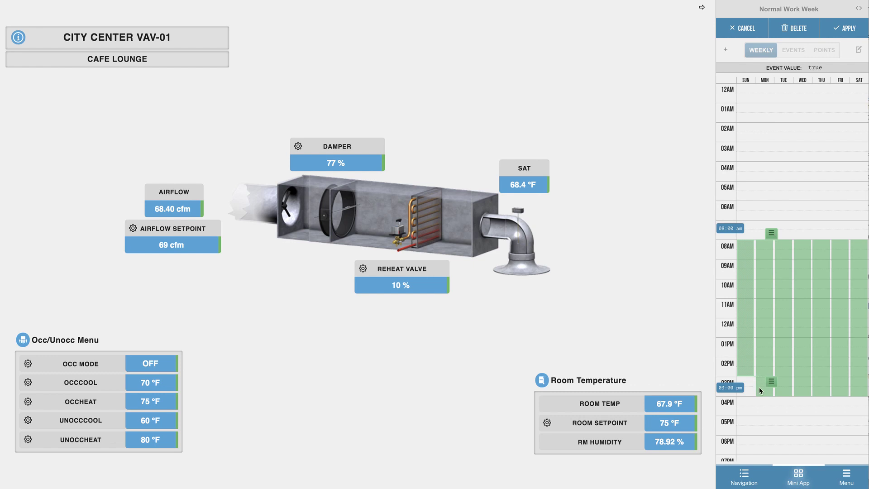
{"action": "left_click_drag", "start_coordinate": [772, 382], "coordinate": [773, 401]}
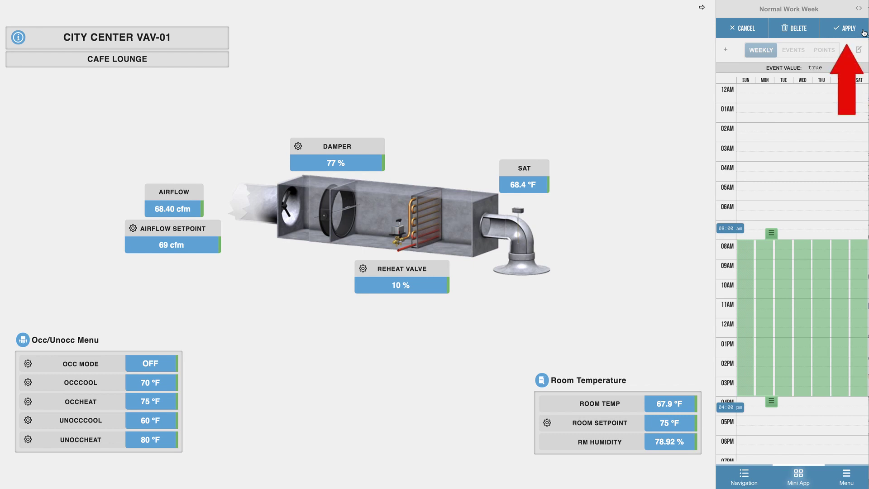
{"action": "left_click", "coordinate": [844, 28]}
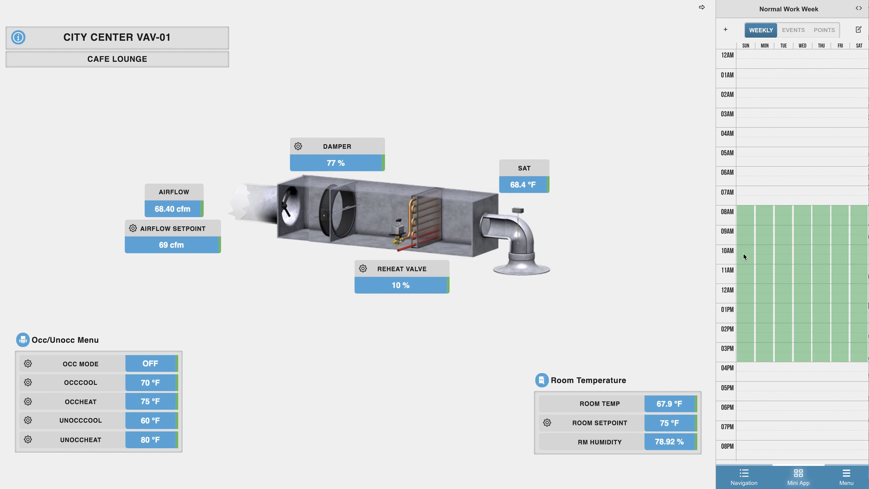
Look over Normal Work Week's holiday events, then its assigned City Center VAV Occ Mode points
{"action": "left_click", "coordinate": [801, 35]}
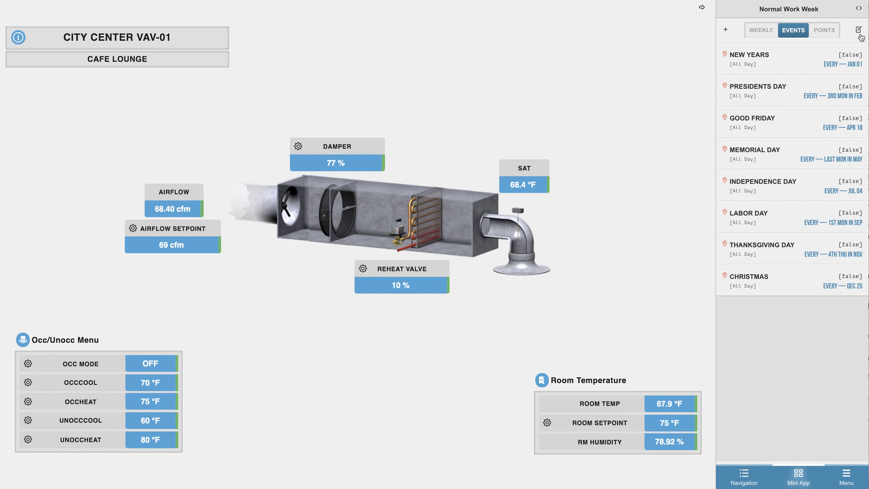
{"action": "left_click", "coordinate": [824, 32]}
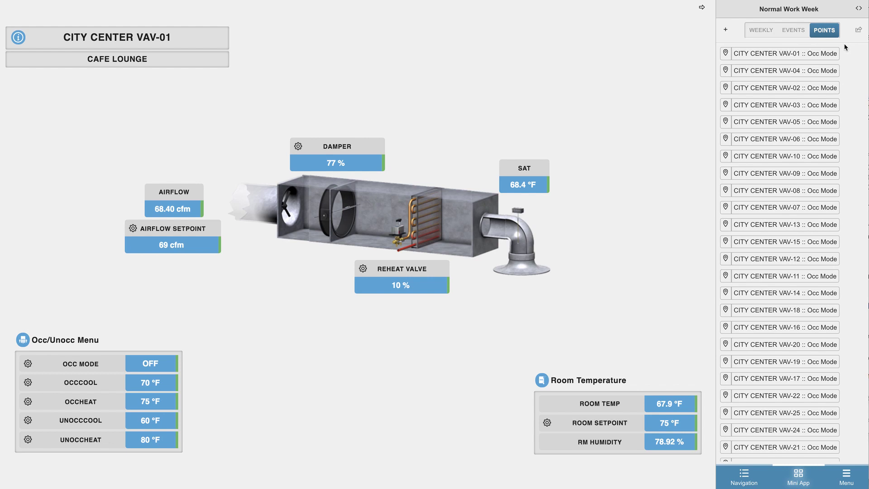
Select the VAV-02, VAV-03, VAV-04 and VAV-05 Occ Mode points and move them to Sport Weekend
{"action": "left_click", "coordinate": [829, 72]}
{"action": "left_click", "coordinate": [824, 94]}
{"action": "left_click", "coordinate": [825, 105]}
{"action": "left_click", "coordinate": [828, 123]}
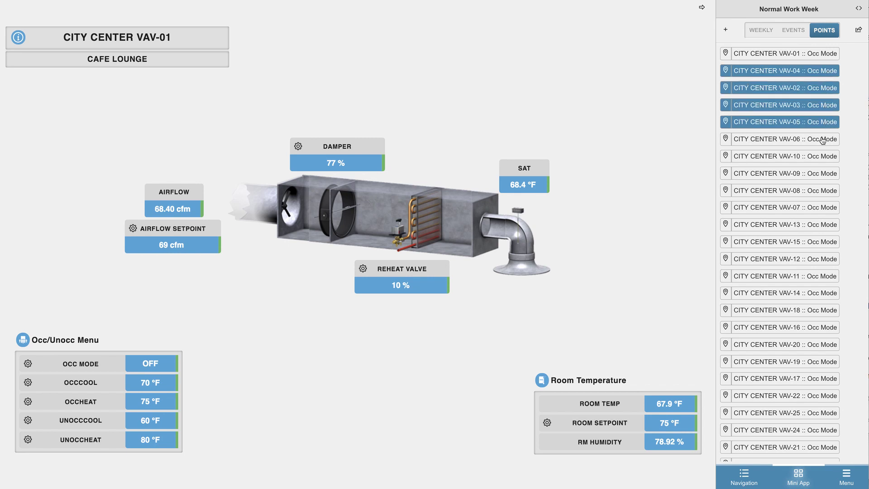
{"action": "left_click", "coordinate": [859, 32]}
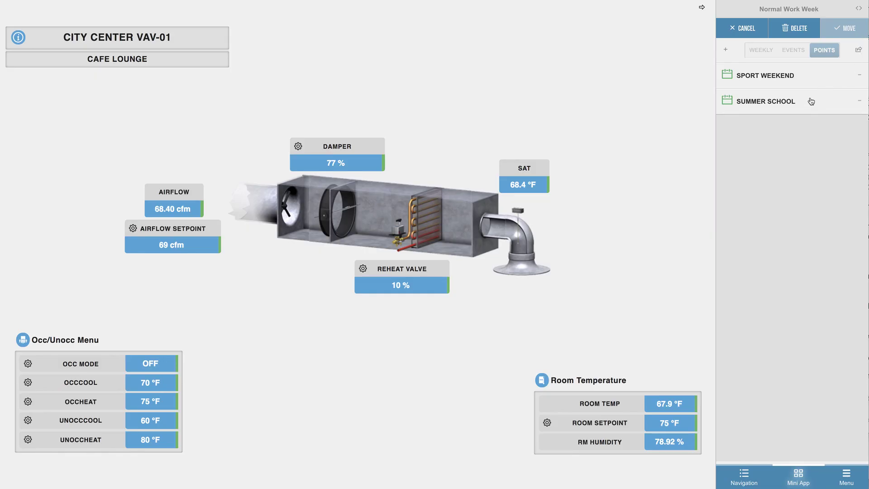
{"action": "left_click", "coordinate": [812, 82]}
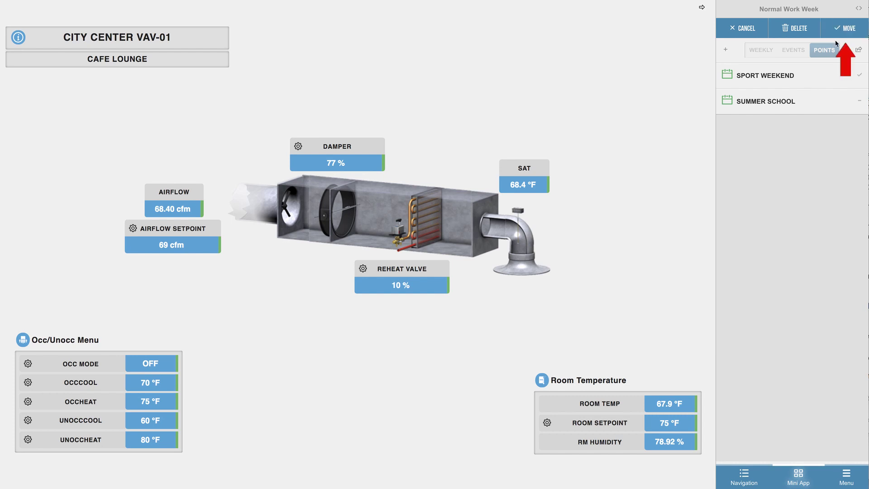
{"action": "left_click", "coordinate": [845, 29]}
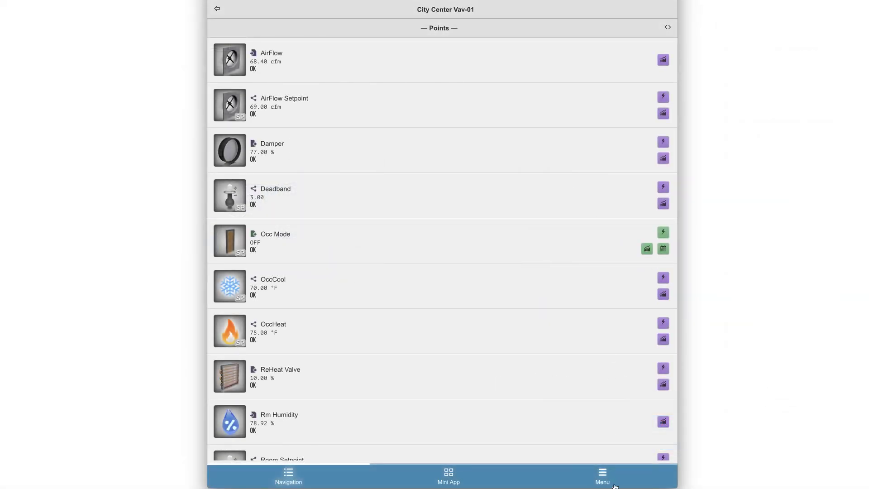
Open the Schedules app and view all schedules, not just VAV-01's Normal Work Week
{"action": "left_click", "coordinate": [615, 482]}
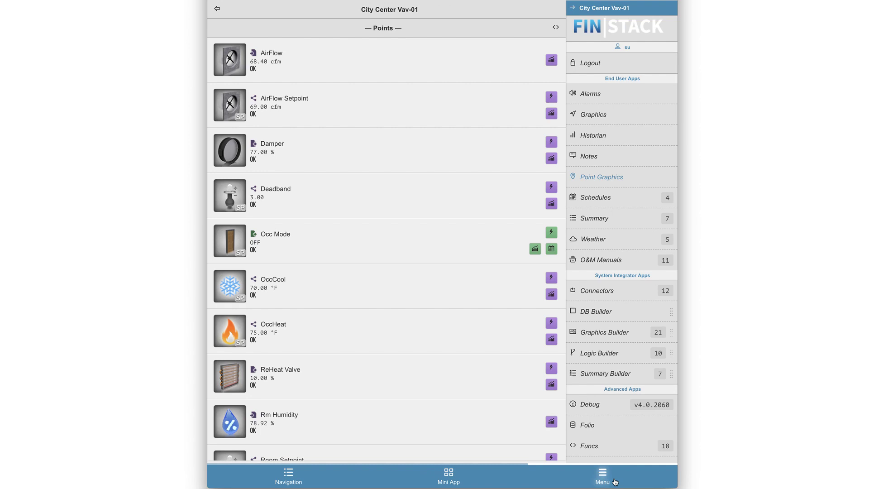
{"action": "left_click", "coordinate": [611, 200]}
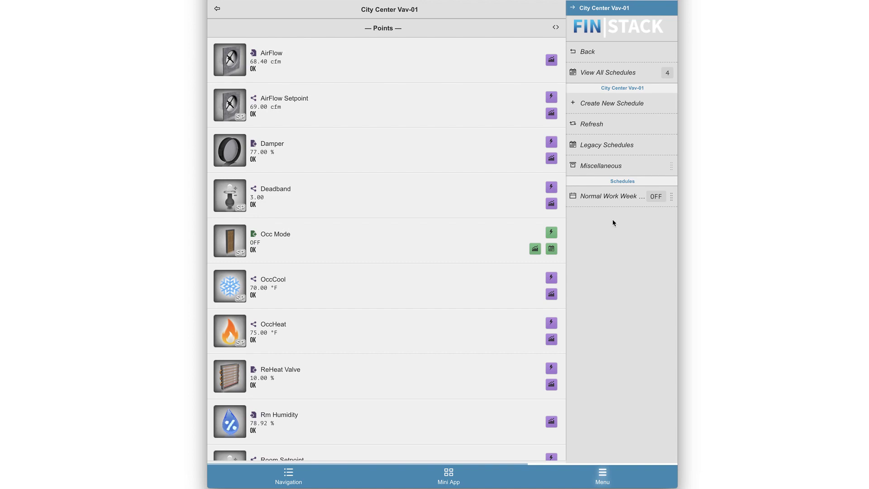
{"action": "left_click_drag", "start_coordinate": [613, 204], "coordinate": [589, 201]}
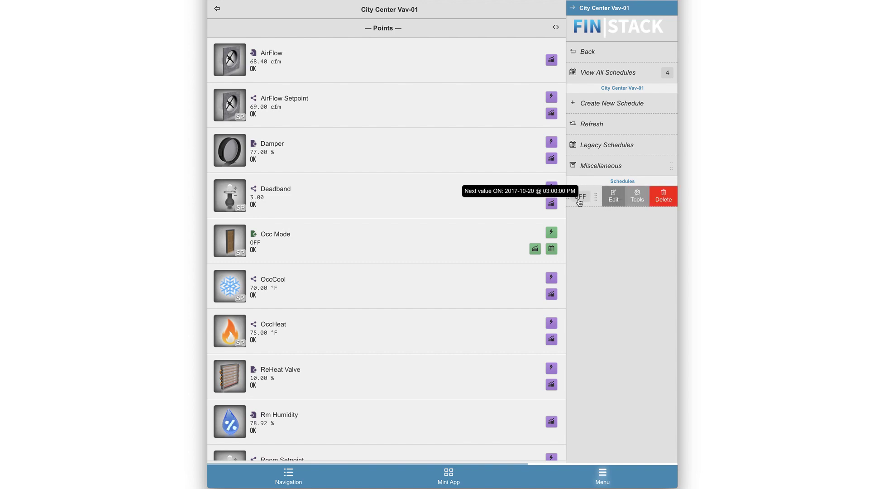
{"action": "left_click", "coordinate": [577, 204]}
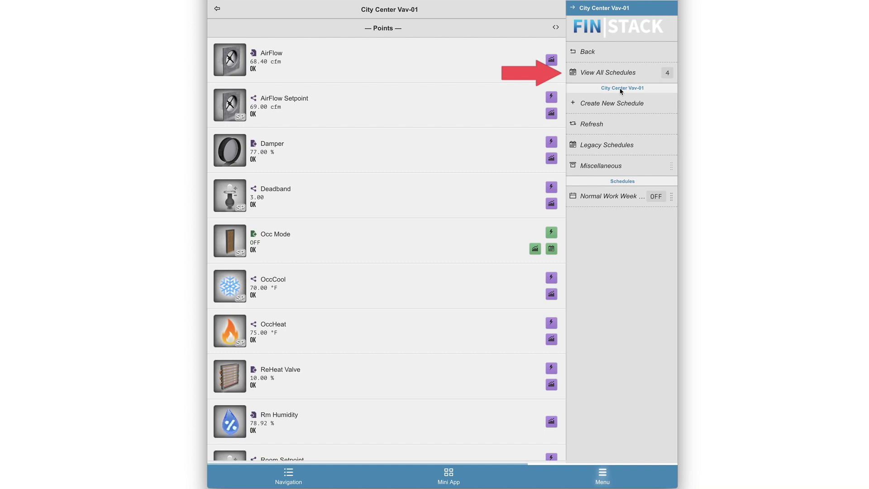
{"action": "left_click", "coordinate": [611, 73]}
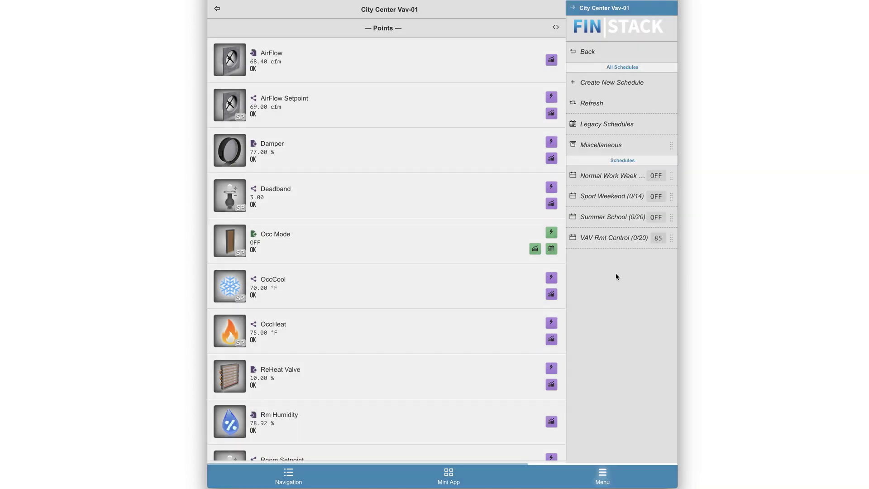
Create a Boolean schedule named 'Office Hours' with its default value set to False
{"action": "left_click", "coordinate": [624, 83]}
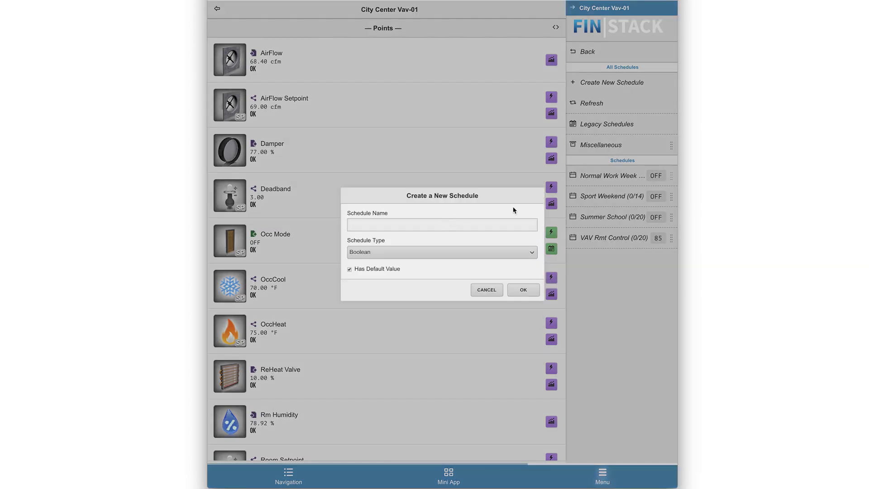
{"action": "type", "text": "Office Hours"}
{"action": "left_click", "coordinate": [525, 291]}
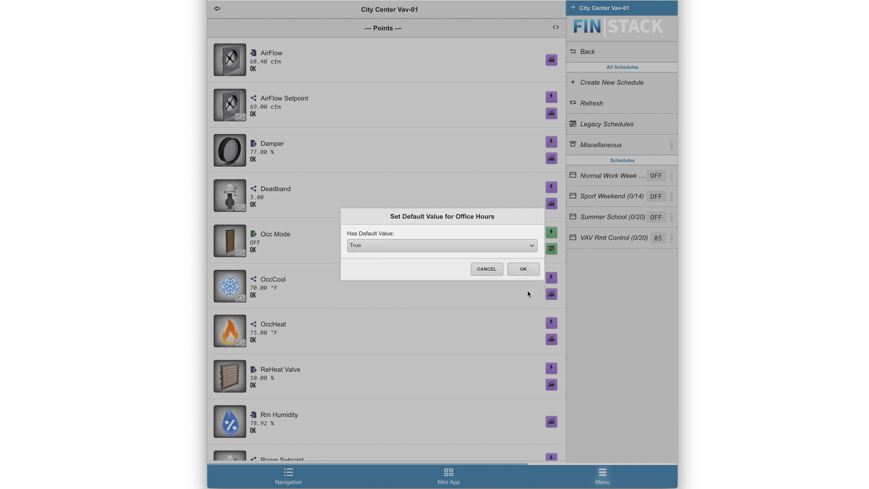
{"action": "left_click", "coordinate": [450, 250]}
{"action": "left_click", "coordinate": [452, 251]}
{"action": "left_click", "coordinate": [525, 269]}
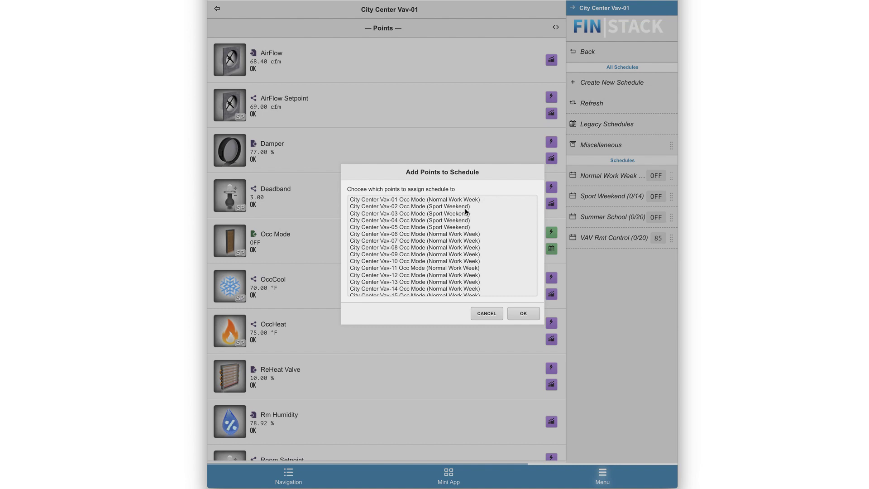
Select City Center Vav-01 through Vav-05 Occ Mode in the Add Points to Schedule list
{"action": "scroll", "coordinate": [474, 214], "scroll_direction": "down", "scroll_amount": 5}
{"action": "scroll", "coordinate": [474, 214], "scroll_direction": "down", "scroll_amount": 10}
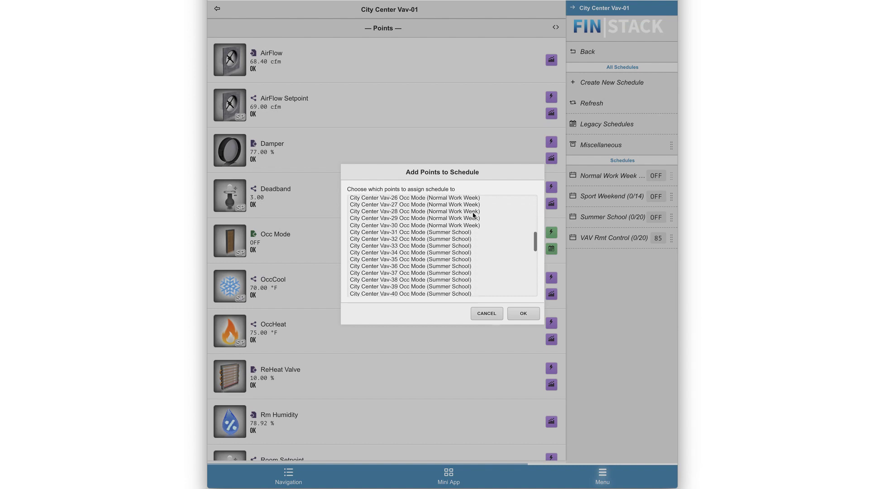
{"action": "scroll", "coordinate": [473, 211], "scroll_direction": "down", "scroll_amount": 5}
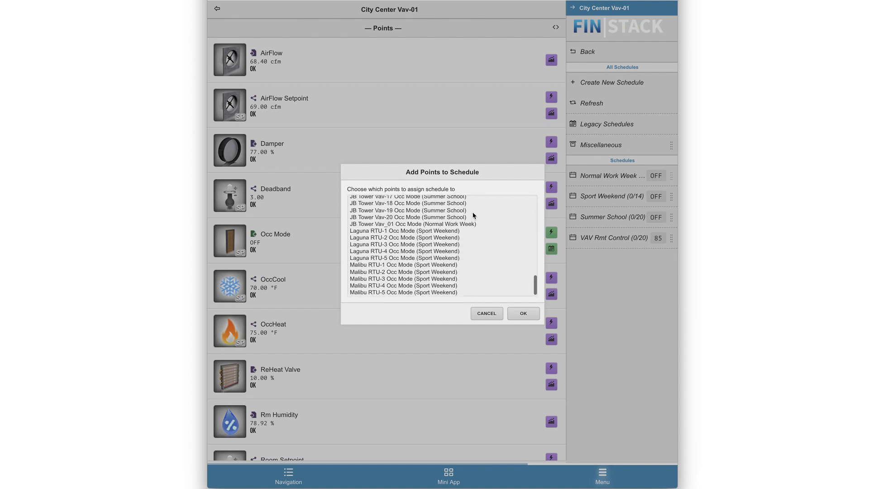
{"action": "scroll", "coordinate": [472, 211], "scroll_direction": "up", "scroll_amount": 20}
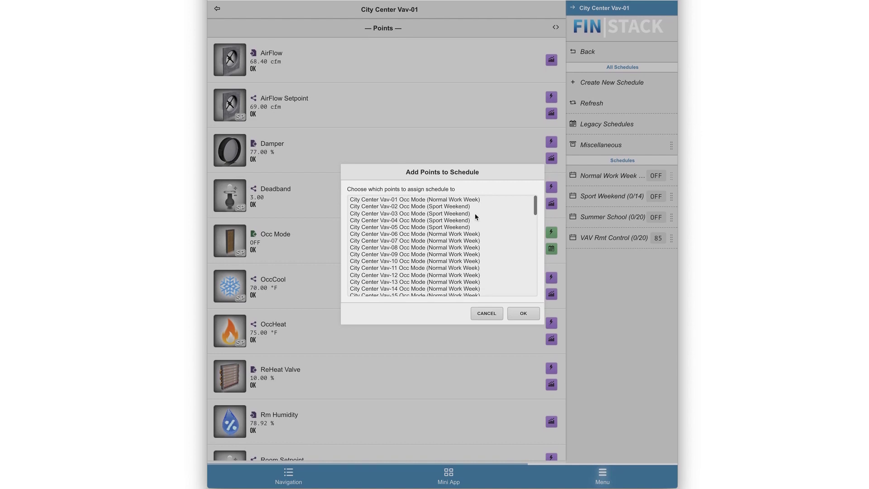
{"action": "left_click", "coordinate": [454, 200]}
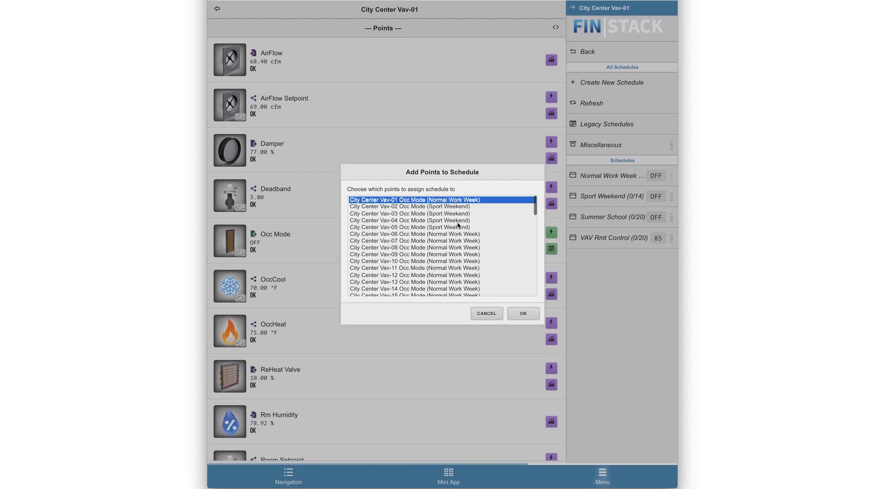
{"action": "left_click", "coordinate": [457, 226], "text": "shift"}
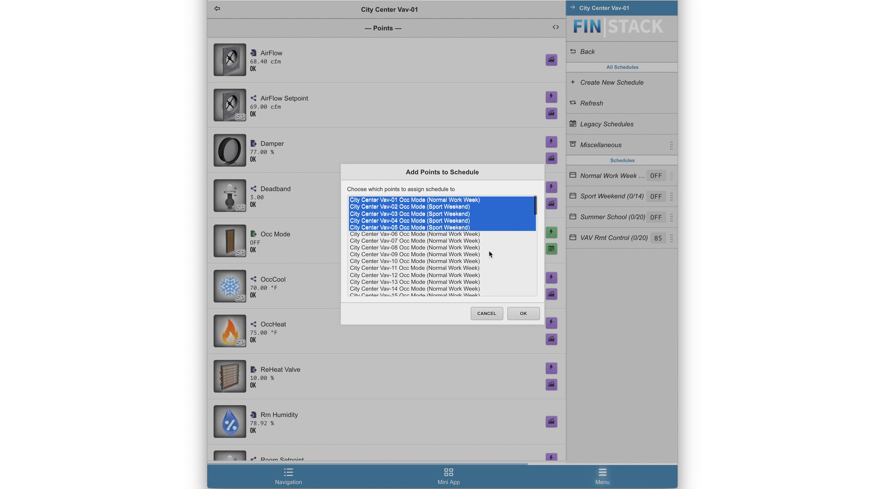
Finish creating Office Hours with the 5 points and open it for editing from the Schedules list
{"action": "left_click", "coordinate": [520, 313]}
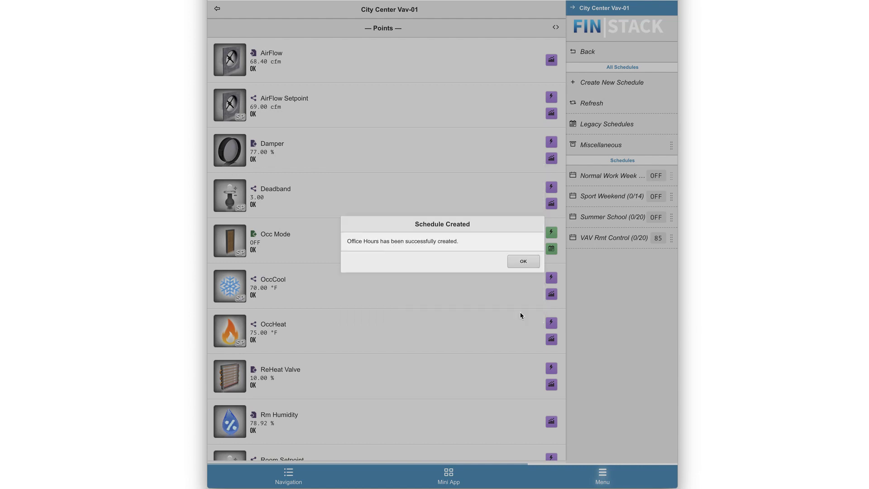
{"action": "left_click", "coordinate": [520, 261]}
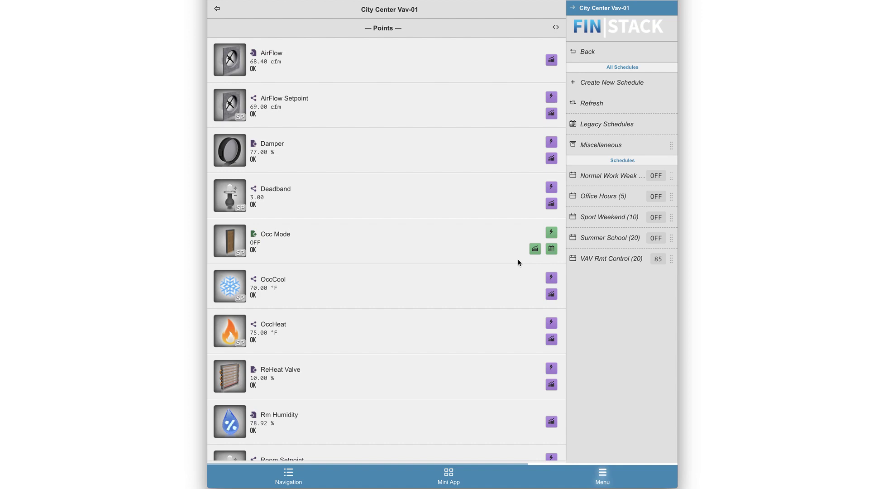
{"action": "left_click", "coordinate": [605, 202]}
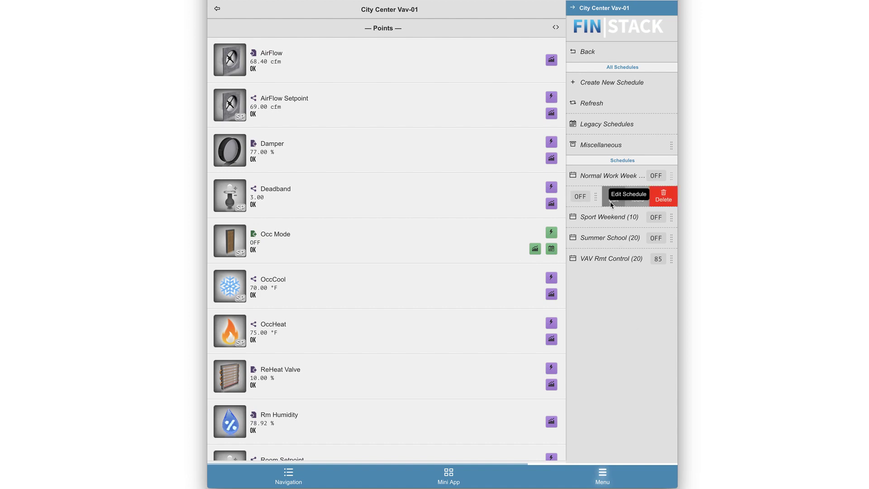
{"action": "left_click", "coordinate": [611, 202]}
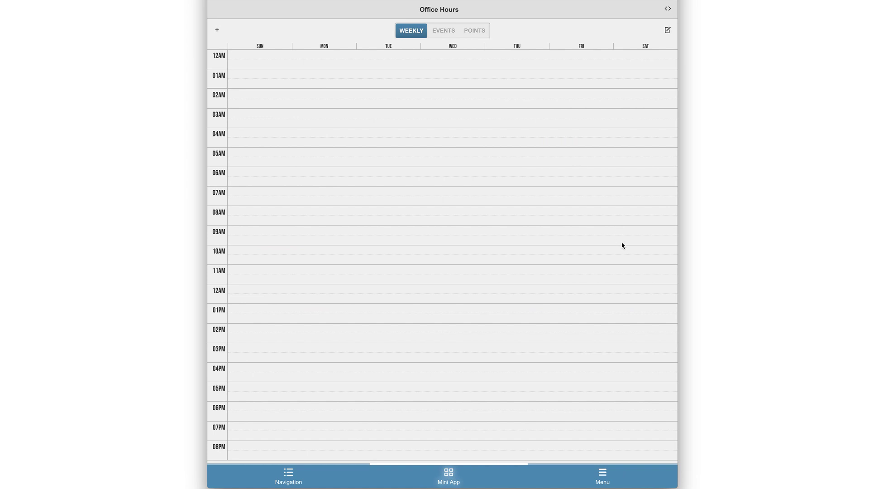
Add a Monday weekly event from 06:00 am to 05:00 pm with the value ON
{"action": "left_click", "coordinate": [219, 32]}
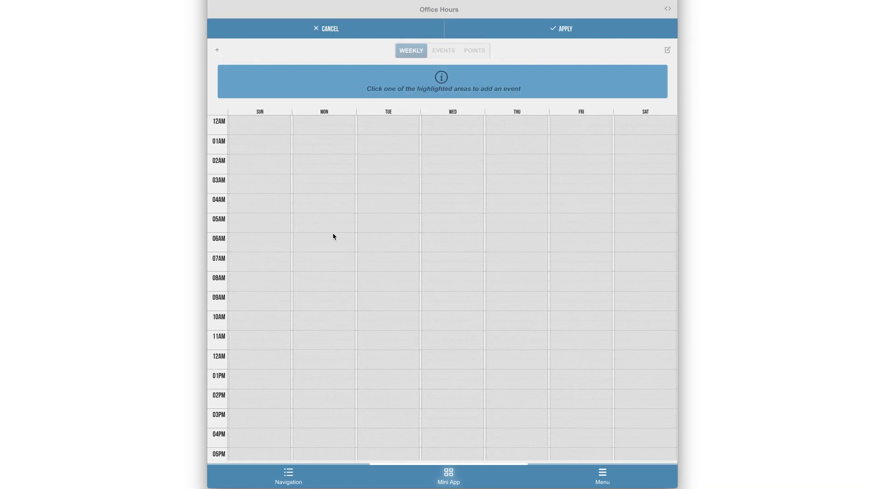
{"action": "left_click", "coordinate": [320, 257]}
{"action": "left_click_drag", "start_coordinate": [372, 67], "coordinate": [372, 181]}
{"action": "scroll", "coordinate": [425, 281], "scroll_direction": "down", "scroll_amount": 2}
{"action": "left_click_drag", "start_coordinate": [372, 457], "coordinate": [374, 319]}
{"action": "scroll", "coordinate": [536, 199], "scroll_direction": "up", "scroll_amount": 2}
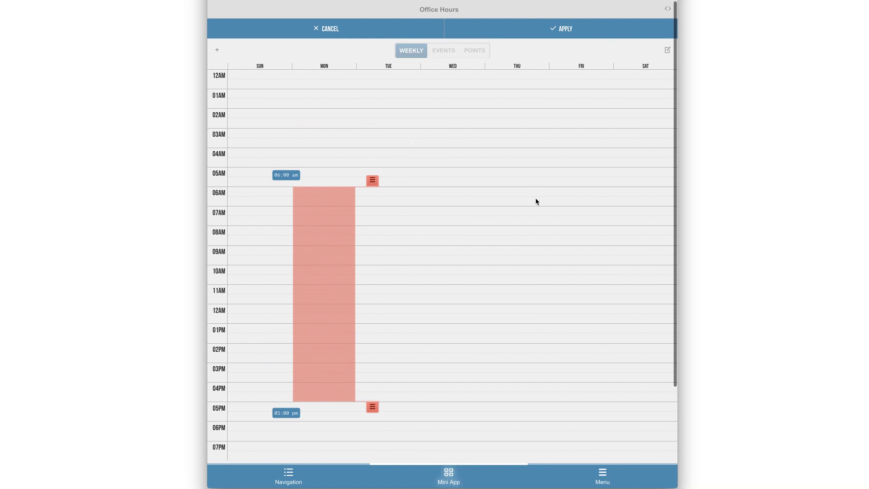
{"action": "left_click", "coordinate": [568, 29]}
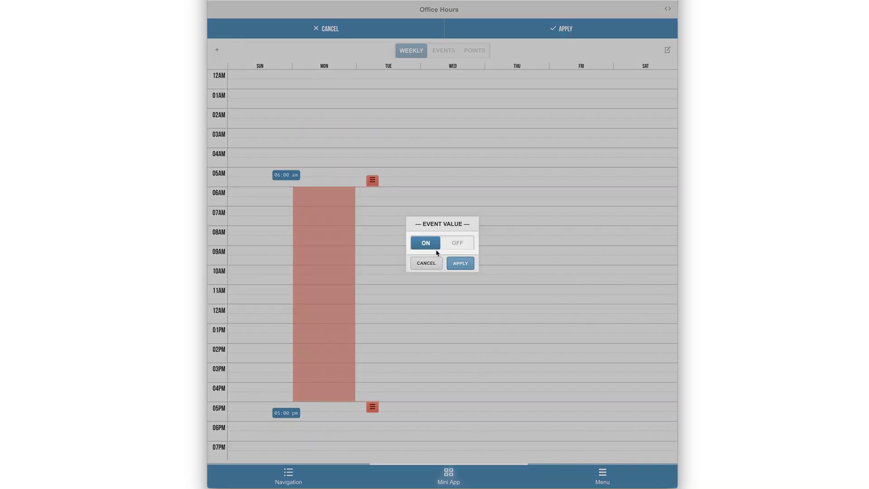
{"action": "left_click", "coordinate": [458, 263]}
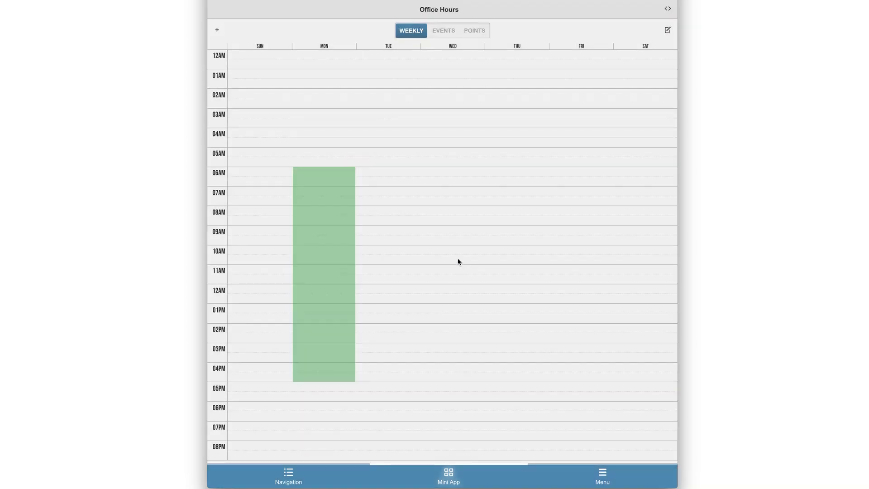
{"action": "scroll", "coordinate": [458, 261], "scroll_direction": "down", "scroll_amount": 1}
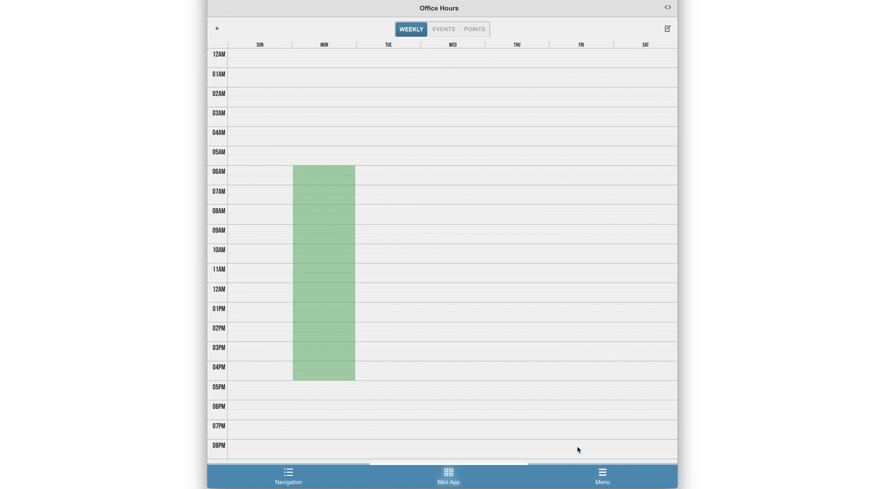
Launch the Duplicate Schedule Day tool for the Office Hours schedule
{"action": "left_click", "coordinate": [594, 474]}
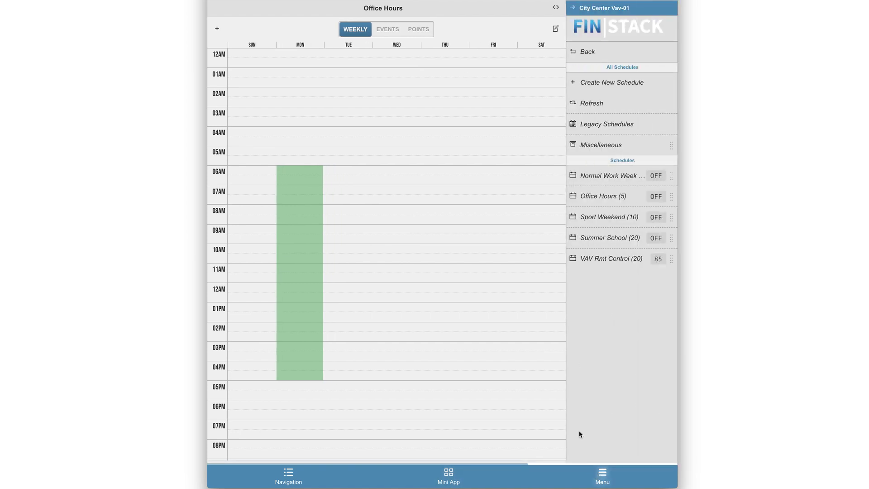
{"action": "left_click", "coordinate": [600, 197]}
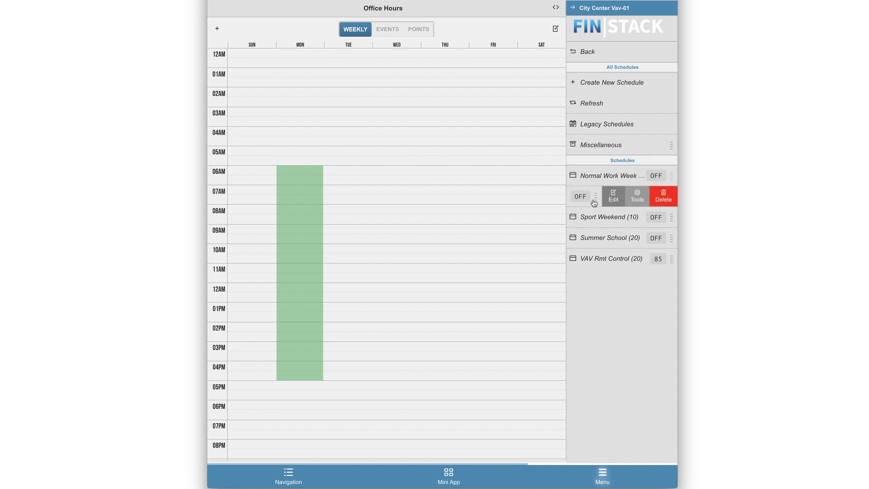
{"action": "left_click", "coordinate": [615, 197]}
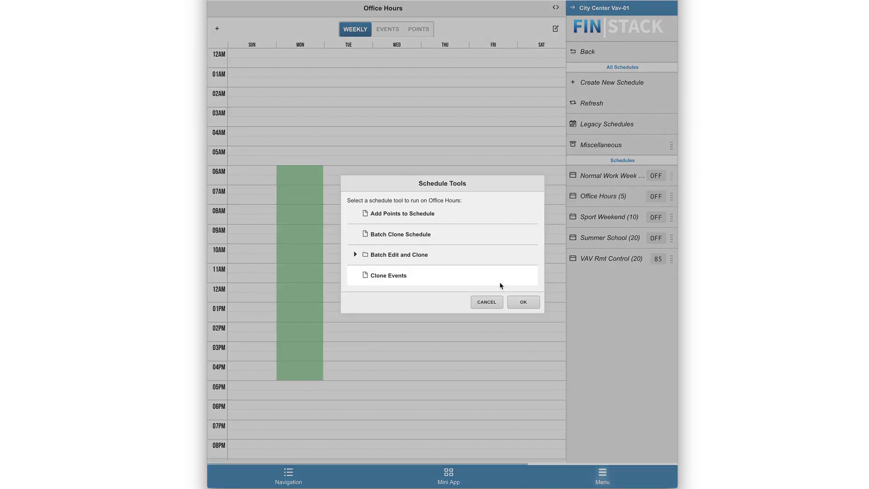
{"action": "left_click", "coordinate": [355, 255]}
{"action": "scroll", "coordinate": [426, 250], "scroll_direction": "down", "scroll_amount": 3}
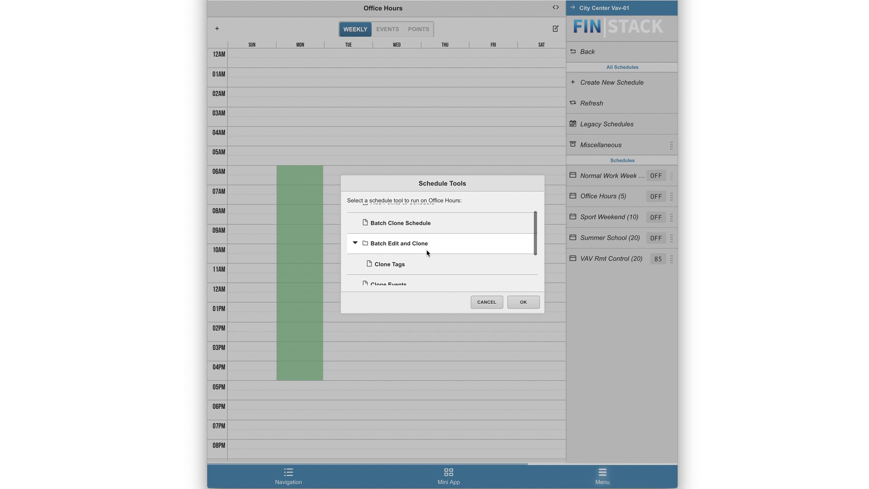
{"action": "left_click", "coordinate": [441, 261]}
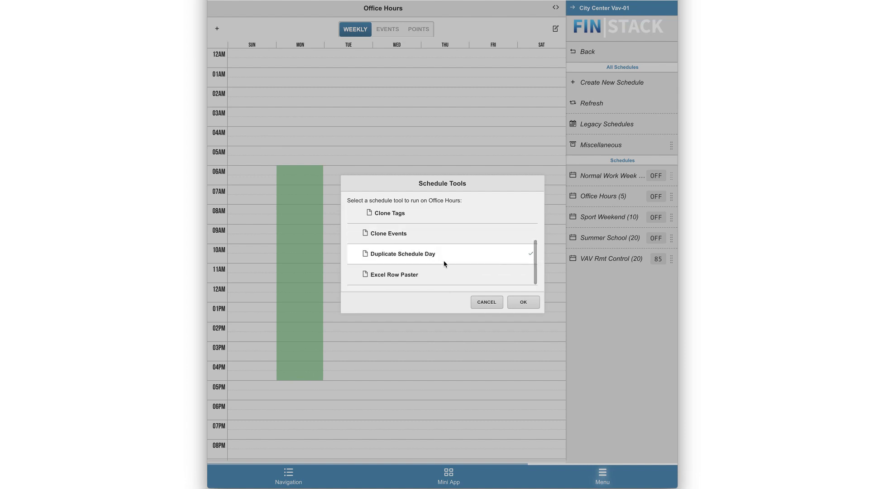
{"action": "left_click", "coordinate": [524, 305]}
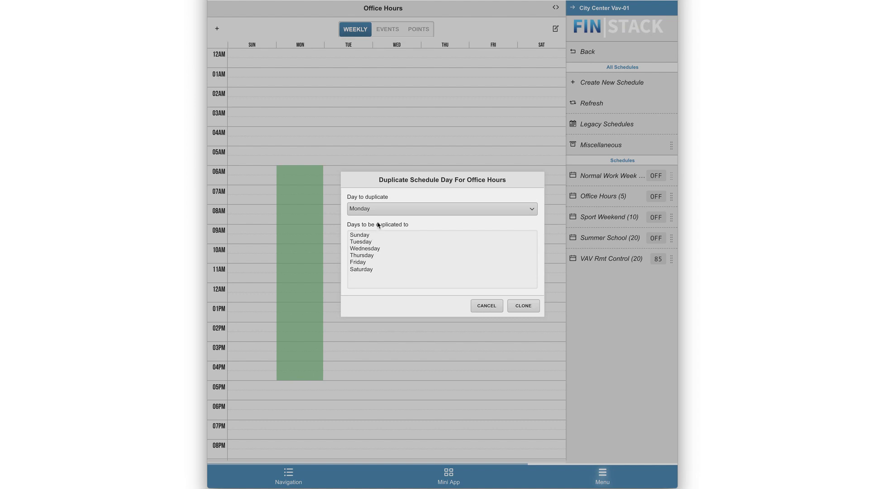
Clone Monday's 6 AM–5 PM hours onto Tuesday through Friday
{"action": "left_click", "coordinate": [390, 210]}
{"action": "left_click", "coordinate": [391, 212]}
{"action": "left_click", "coordinate": [378, 243]}
{"action": "left_click", "coordinate": [364, 264], "text": "shift"}
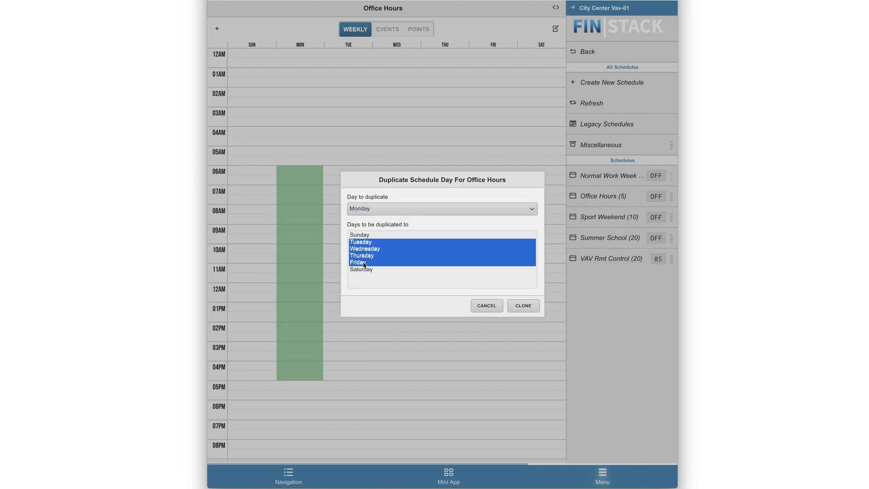
{"action": "left_click", "coordinate": [529, 303]}
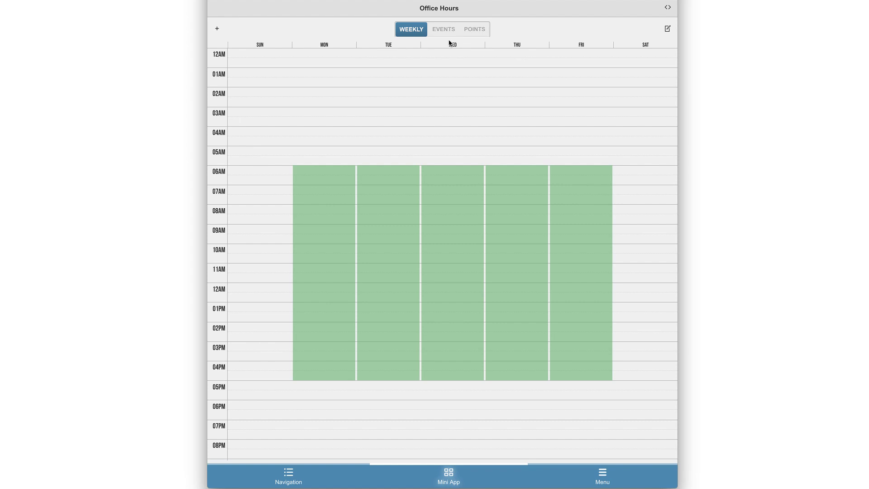
Show the Office Hours Events list, which reads NO DATA
{"action": "left_click", "coordinate": [443, 30]}
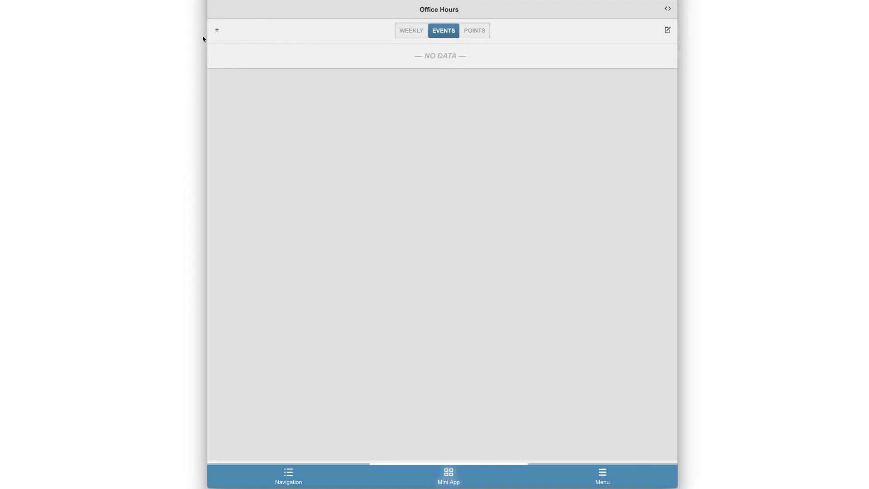
Create a new special event named 'Christmas Day' with value false
{"action": "left_click", "coordinate": [217, 30]}
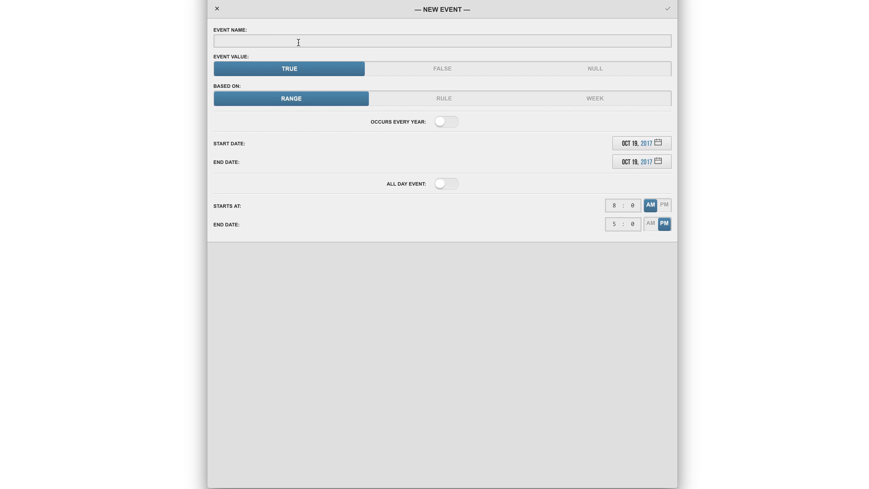
{"action": "type", "text": "Christmas Day"}
{"action": "left_click", "coordinate": [442, 70]}
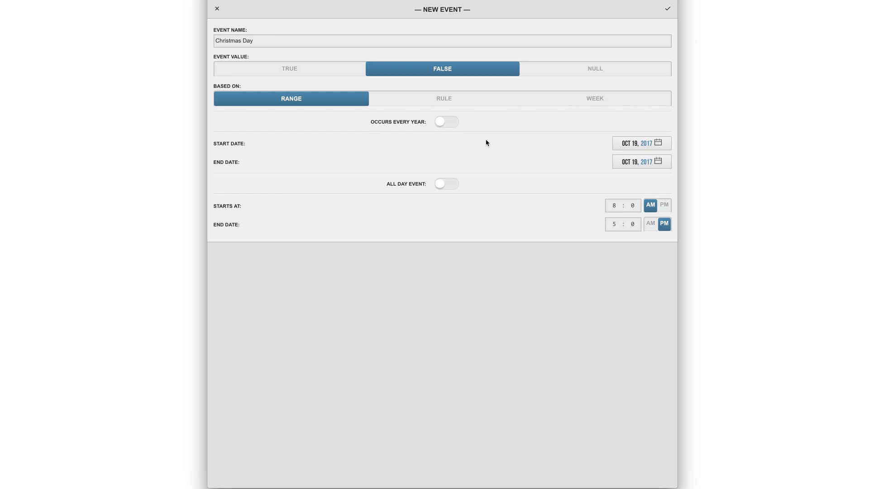
Set the event's start date to Dec 24 and end date to Dec 25, 2017
{"action": "left_click", "coordinate": [640, 143]}
{"action": "left_click", "coordinate": [422, 189]}
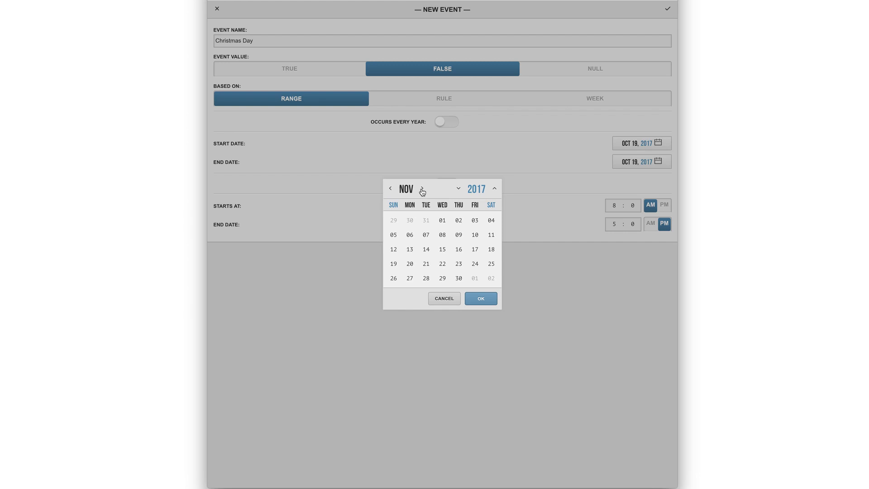
{"action": "left_click", "coordinate": [422, 189]}
{"action": "left_click", "coordinate": [393, 271]}
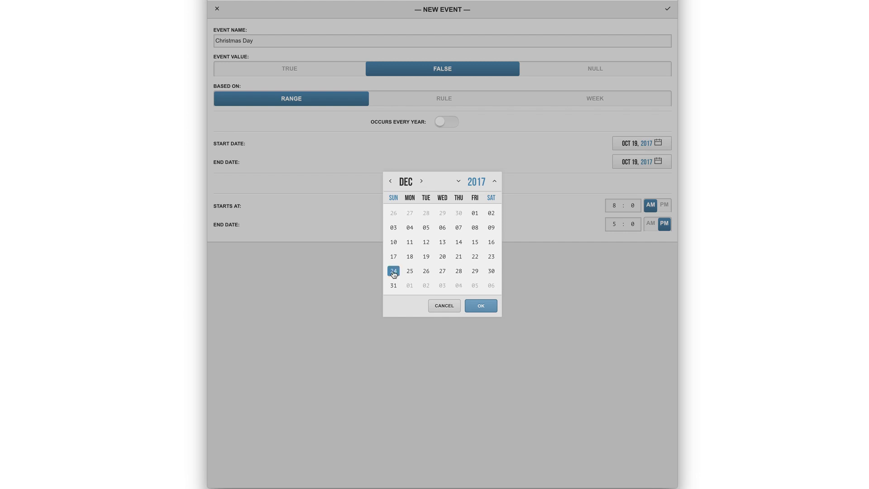
{"action": "left_click", "coordinate": [494, 309]}
{"action": "left_click", "coordinate": [642, 161]}
{"action": "left_click", "coordinate": [420, 181]}
{"action": "left_click", "coordinate": [421, 181]}
{"action": "left_click", "coordinate": [421, 181]}
{"action": "left_click", "coordinate": [390, 181]}
{"action": "left_click", "coordinate": [409, 271]}
{"action": "left_click", "coordinate": [490, 305]}
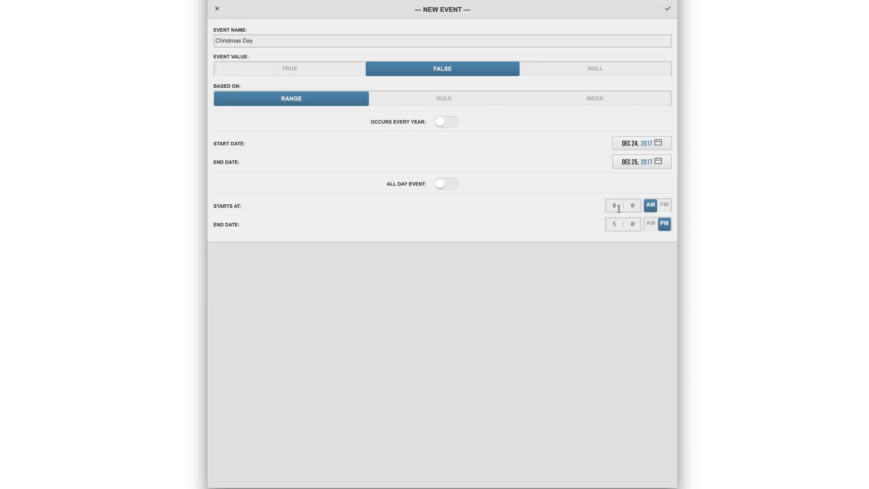
Make Christmas Day an all-day event that occurs every year, and save it
{"action": "left_click", "coordinate": [446, 184]}
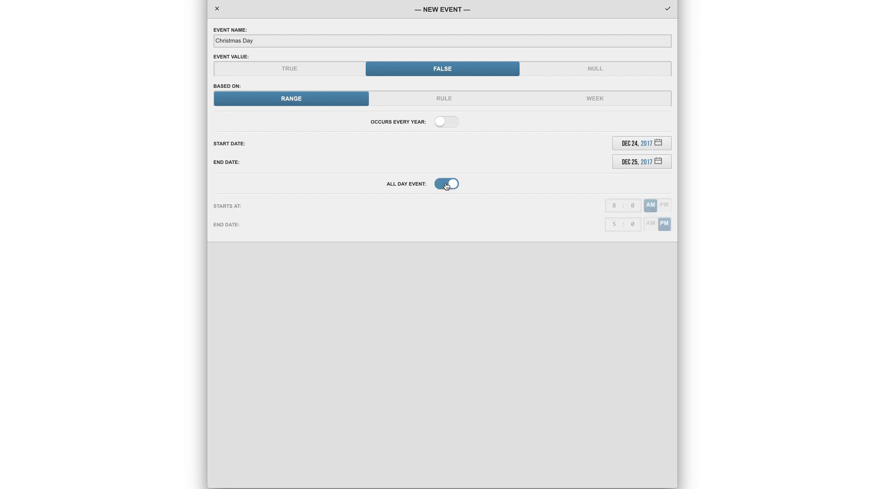
{"action": "left_click", "coordinate": [446, 122]}
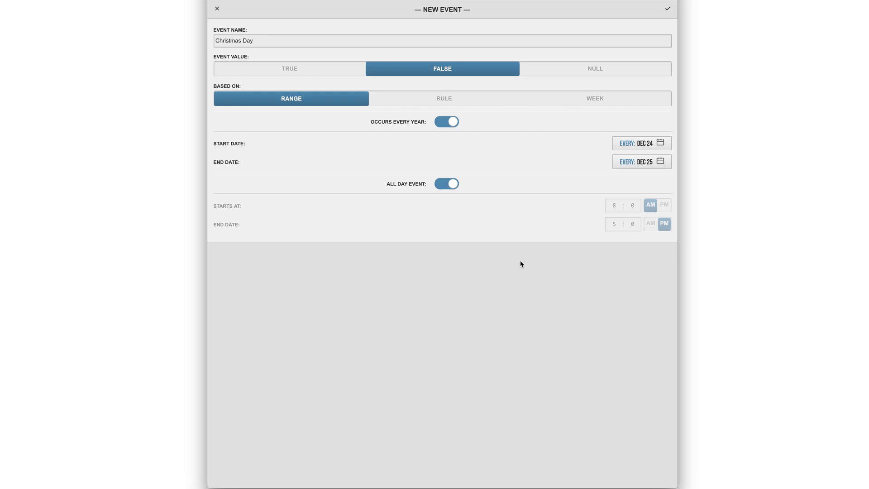
{"action": "left_click", "coordinate": [667, 9]}
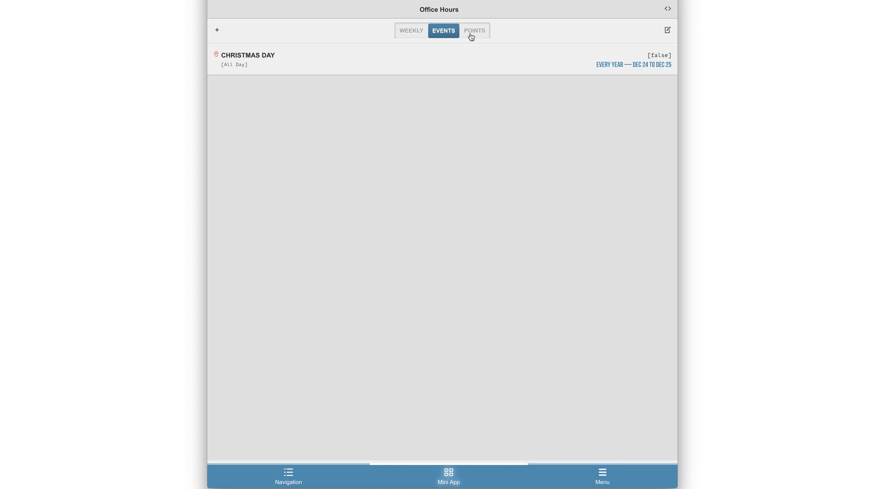
Open Office Hours beside the City Center VAV-01 graphic and review its events, five Occ Mode points and weekly calendar
{"action": "left_click", "coordinate": [412, 34]}
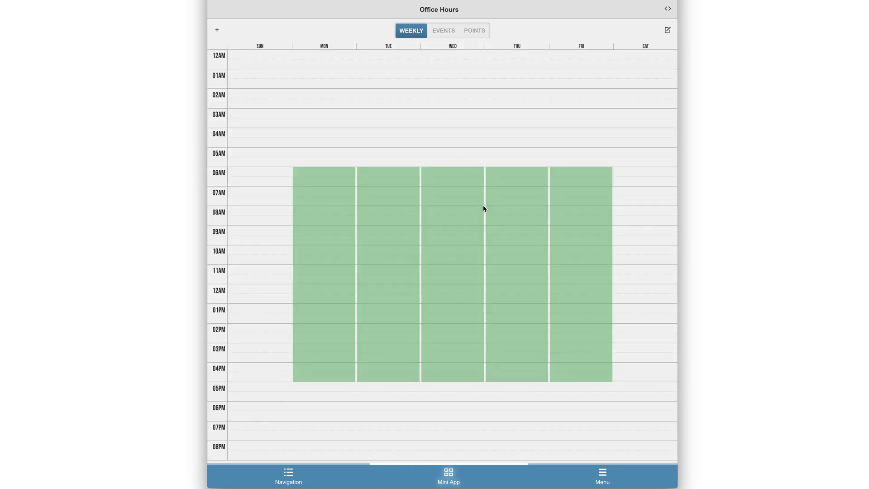
{"action": "scroll", "coordinate": [483, 208], "scroll_direction": "down", "scroll_amount": 2}
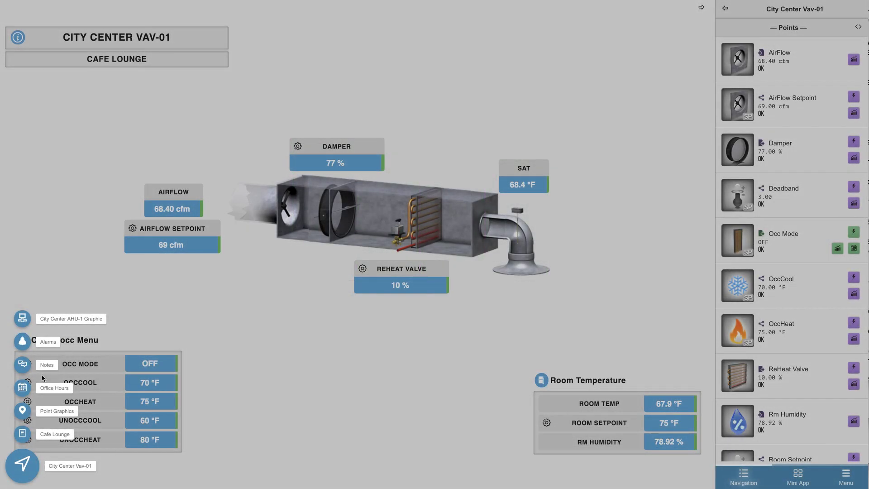
{"action": "left_click", "coordinate": [24, 395]}
{"action": "left_click", "coordinate": [796, 31]}
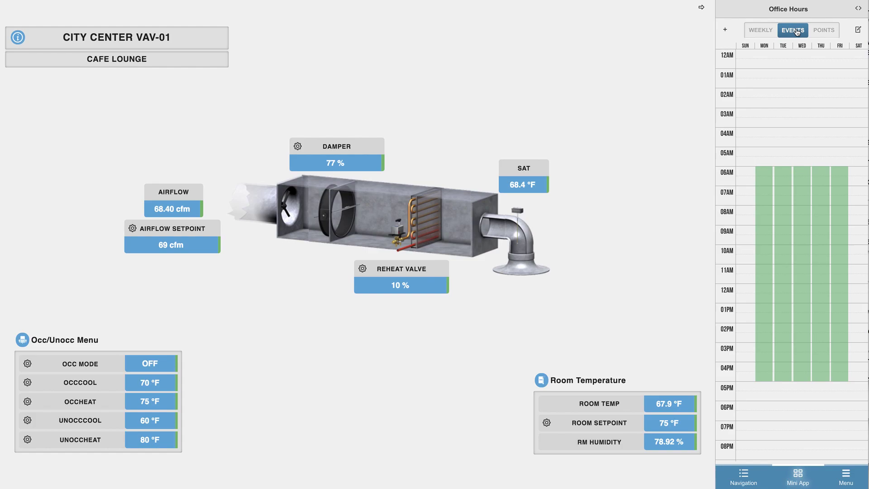
{"action": "left_click", "coordinate": [824, 30]}
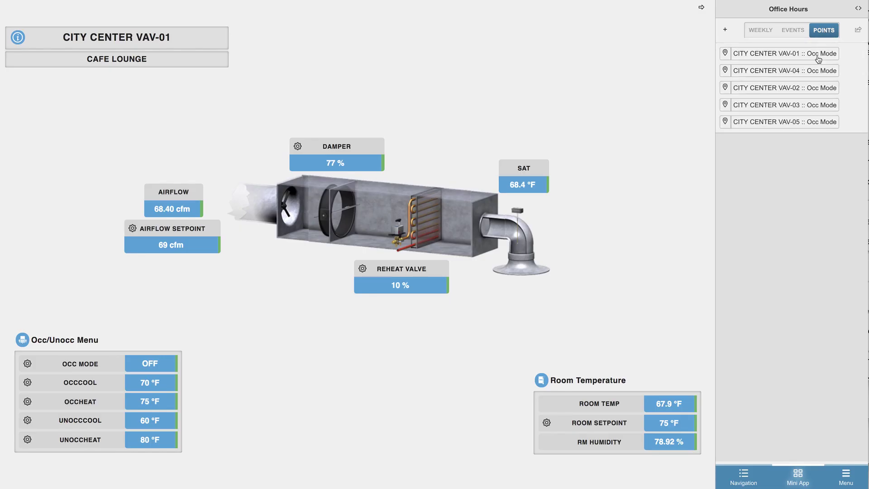
{"action": "left_click", "coordinate": [798, 32]}
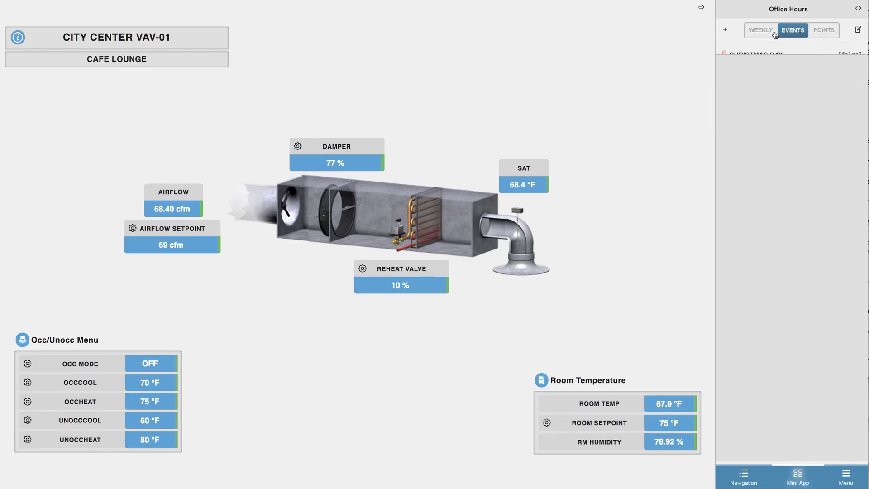
{"action": "left_click", "coordinate": [764, 32]}
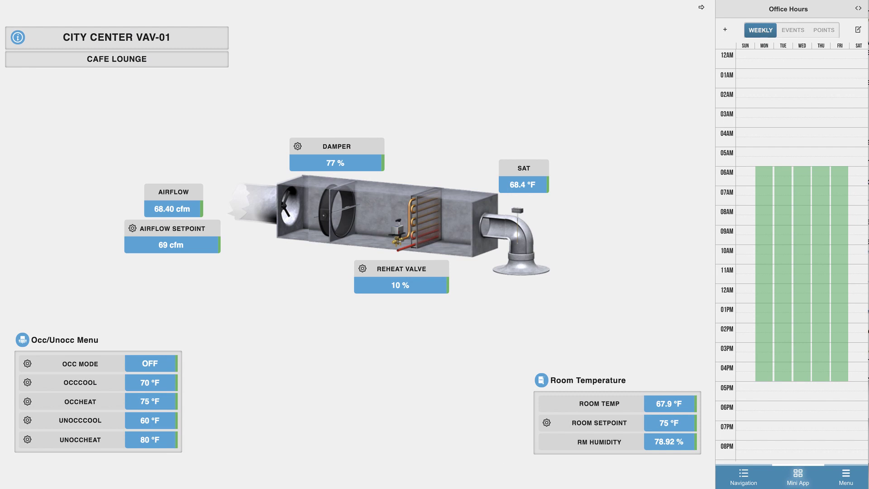